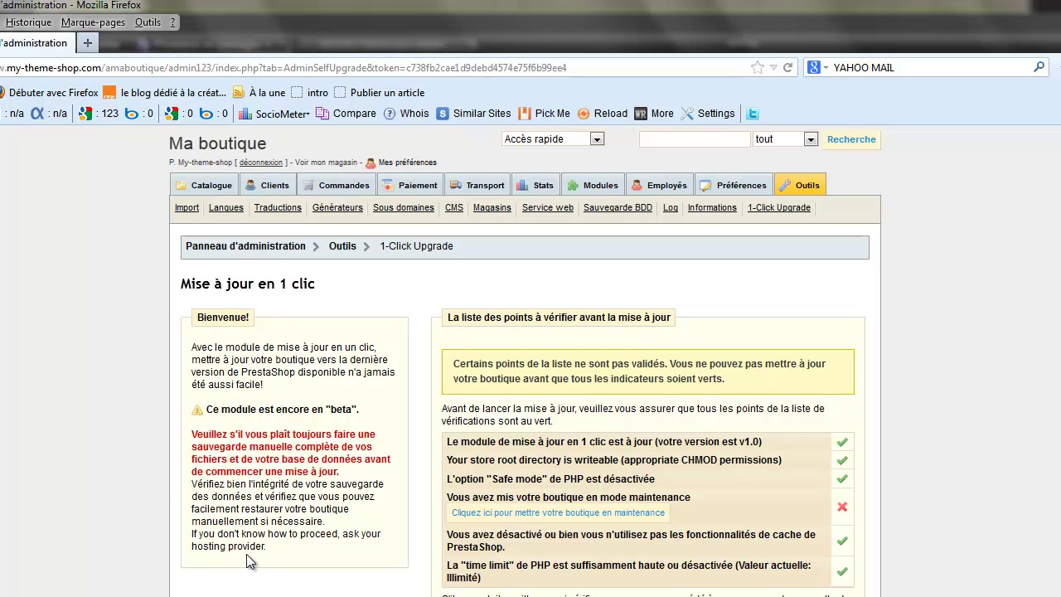
Step: Use the pre-upgrade checklist link to put the shop into maintenance mode, turning every check green
{"action": "scroll", "coordinate": [246, 528], "scroll_direction": "down", "scroll_amount": 2}
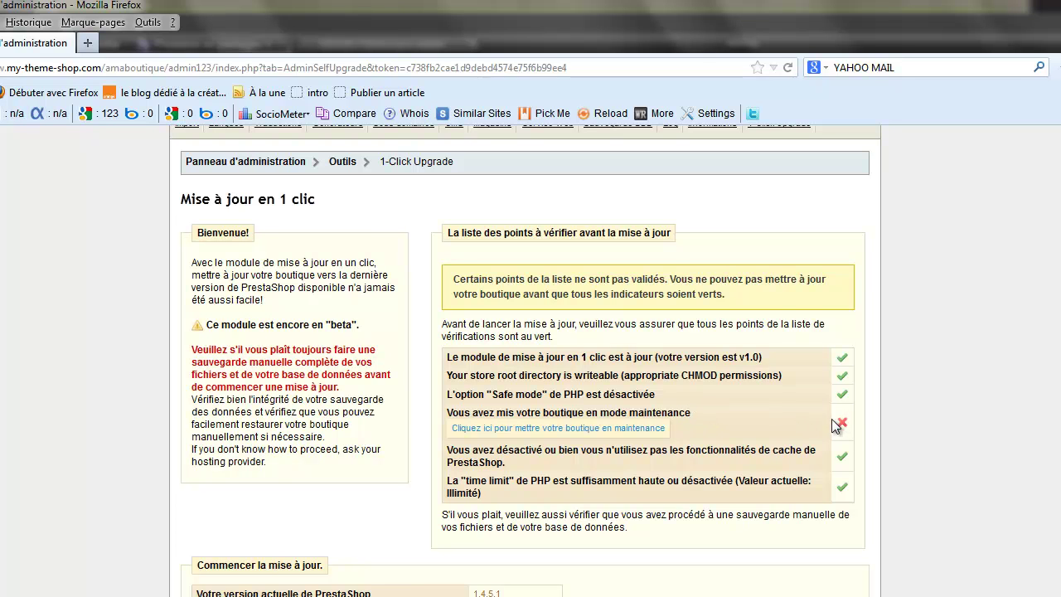
{"action": "left_click", "coordinate": [575, 428]}
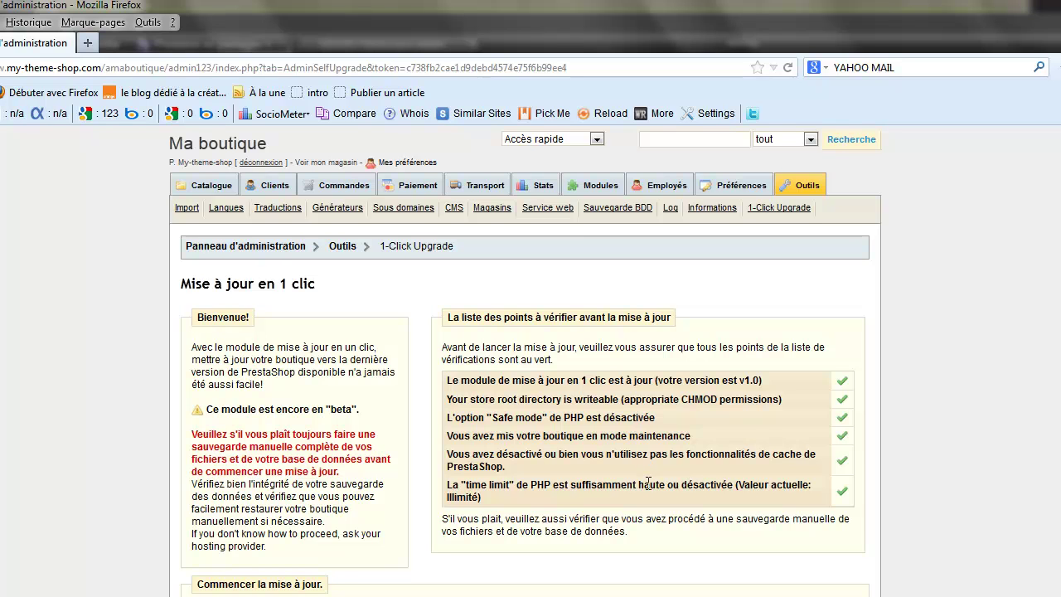
{"action": "scroll", "coordinate": [647, 483], "scroll_direction": "down", "scroll_amount": 2}
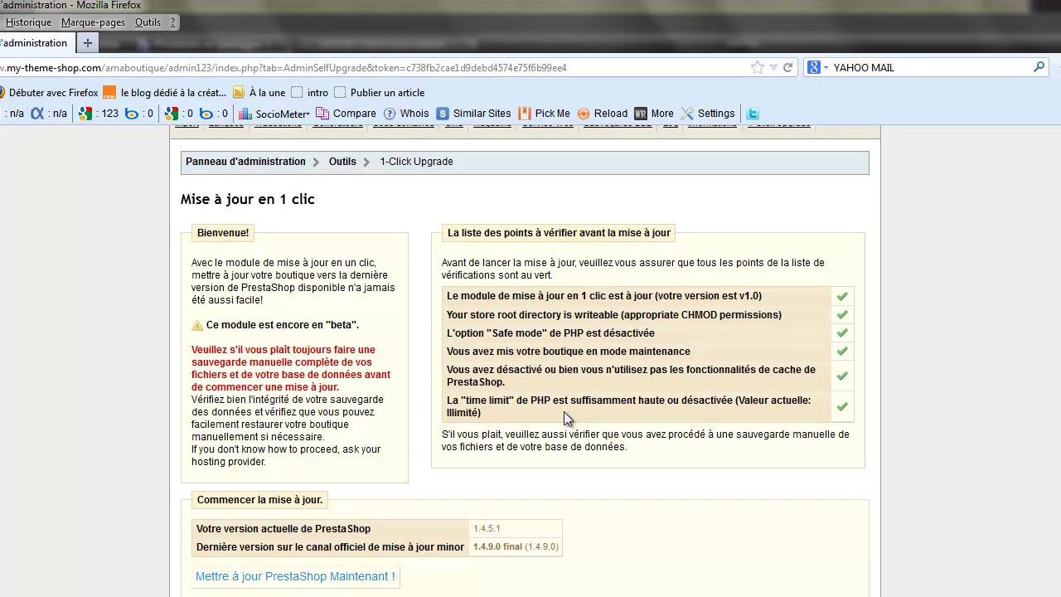
{"action": "scroll", "coordinate": [564, 411], "scroll_direction": "down", "scroll_amount": 4}
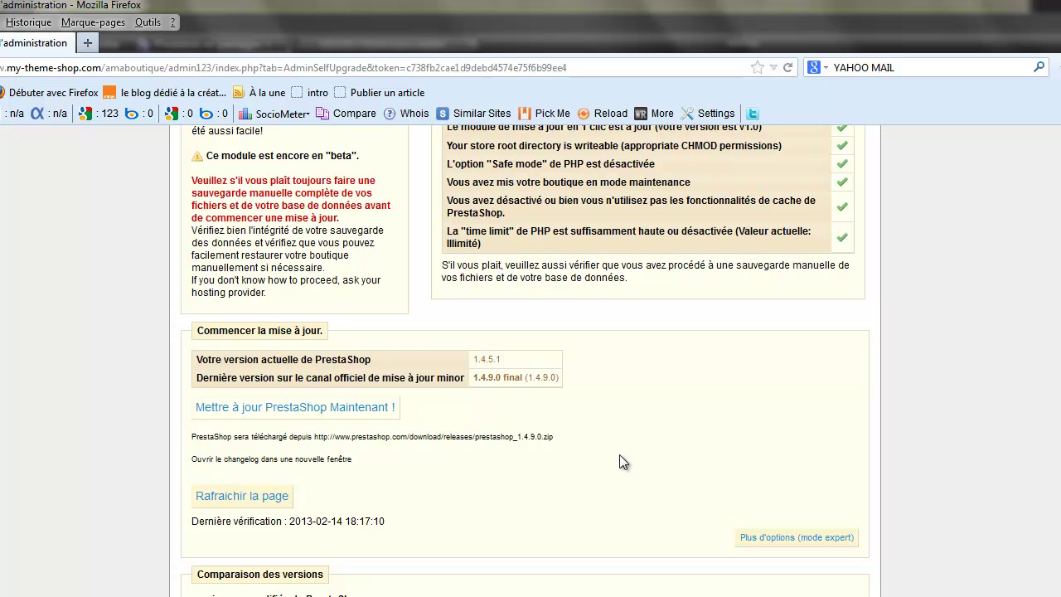
{"action": "scroll", "coordinate": [623, 456], "scroll_direction": "down", "scroll_amount": 2}
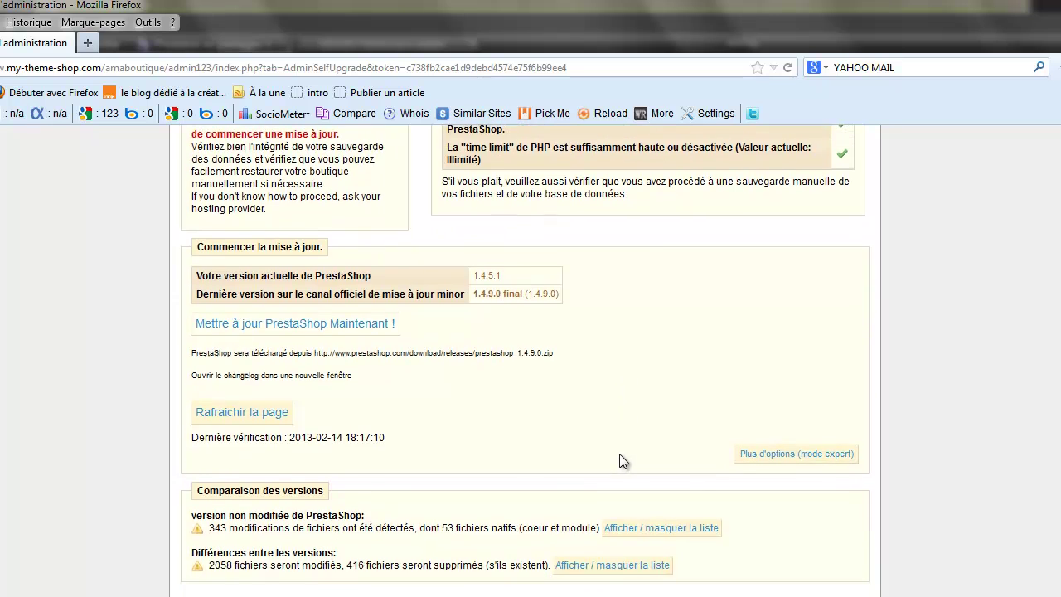
Step: In expert mode, set the upgrade channel to 'version majeure' (1.5.3 stable) and save it
{"action": "left_click", "coordinate": [761, 456]}
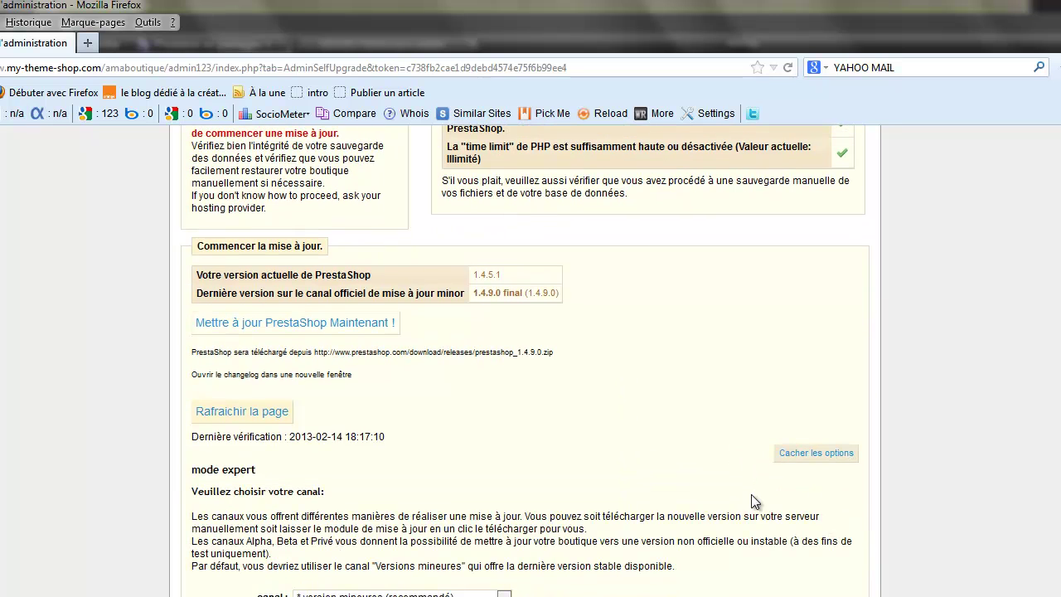
{"action": "scroll", "coordinate": [745, 494], "scroll_direction": "down", "scroll_amount": 5}
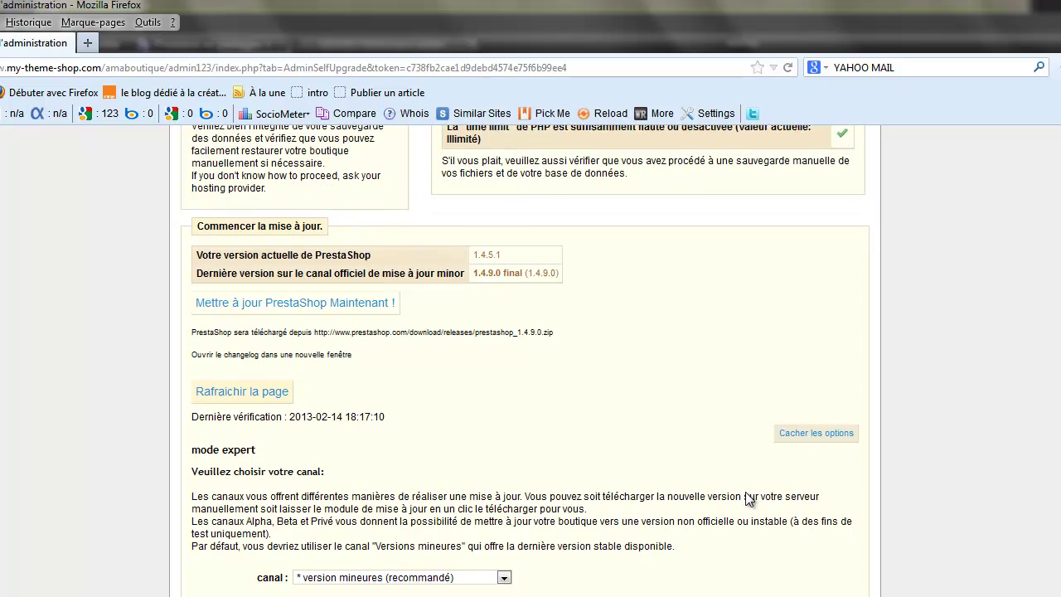
{"action": "scroll", "coordinate": [744, 491], "scroll_direction": "down", "scroll_amount": 2}
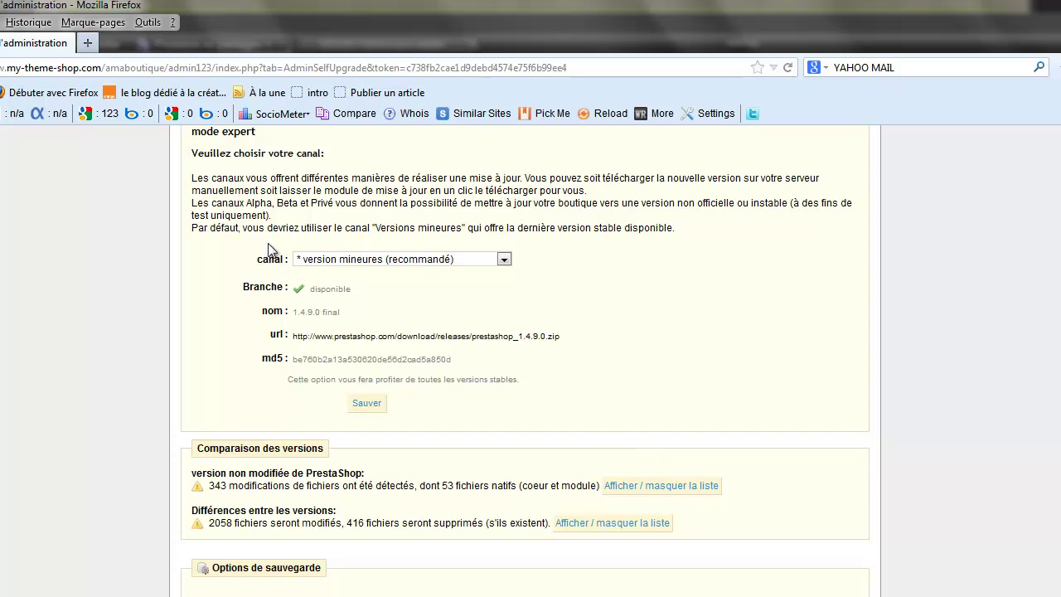
{"action": "left_click", "coordinate": [503, 260]}
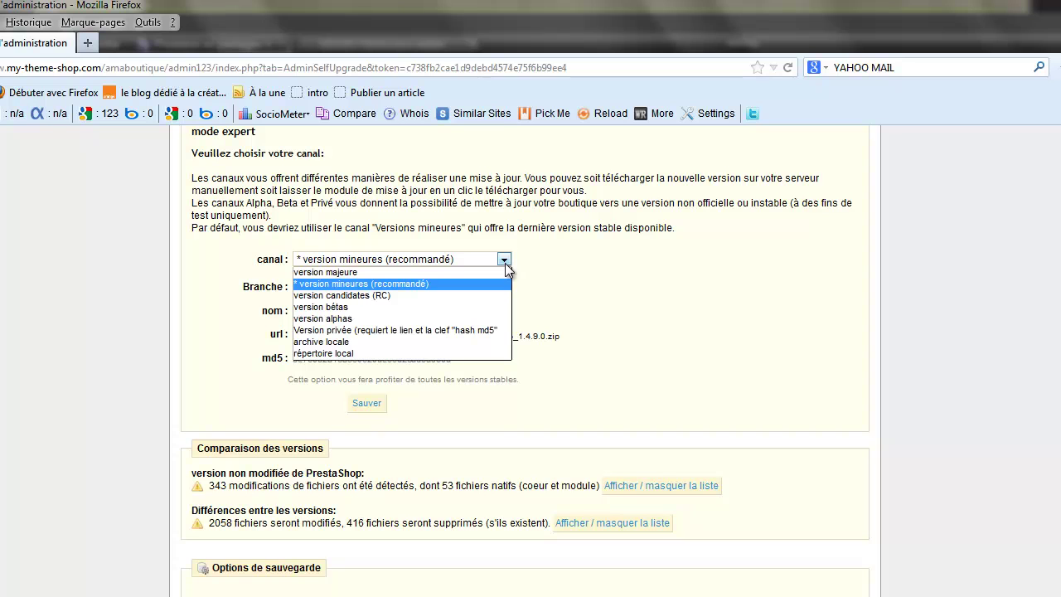
{"action": "left_click", "coordinate": [369, 273]}
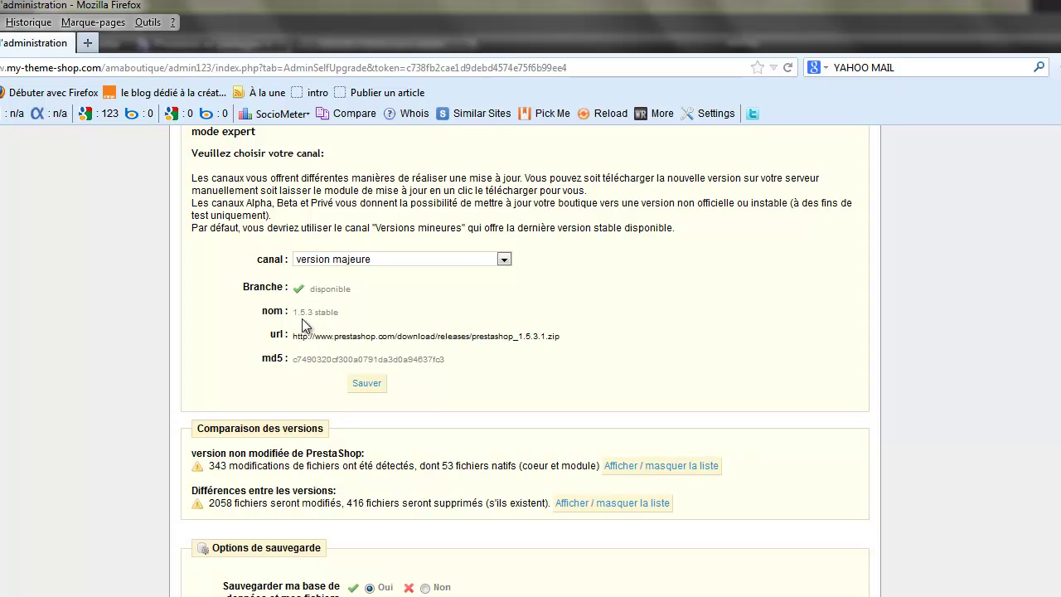
{"action": "left_click", "coordinate": [357, 385]}
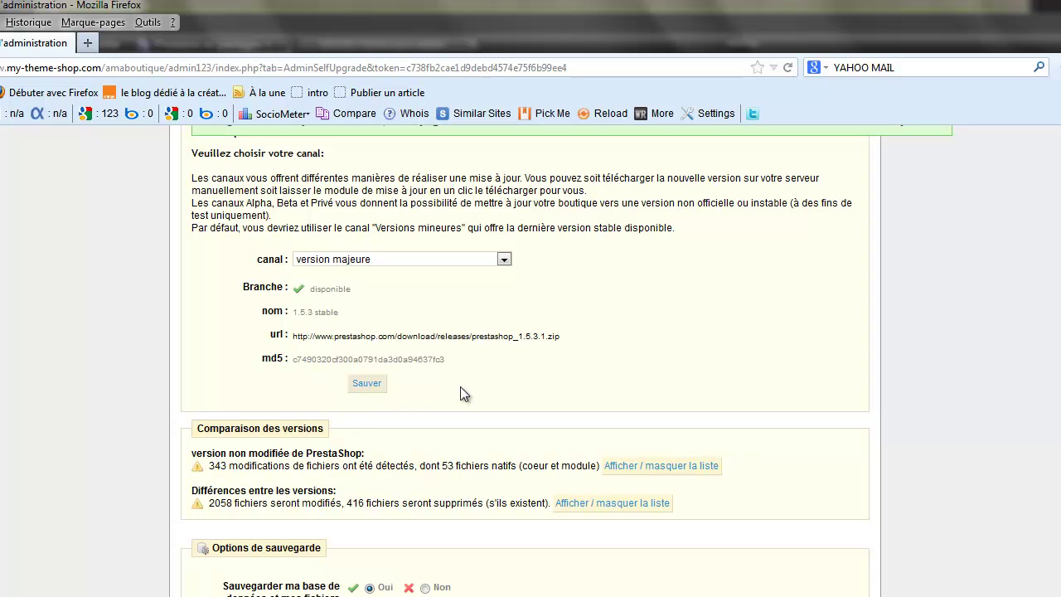
{"action": "scroll", "coordinate": [524, 394], "scroll_direction": "up", "scroll_amount": 2}
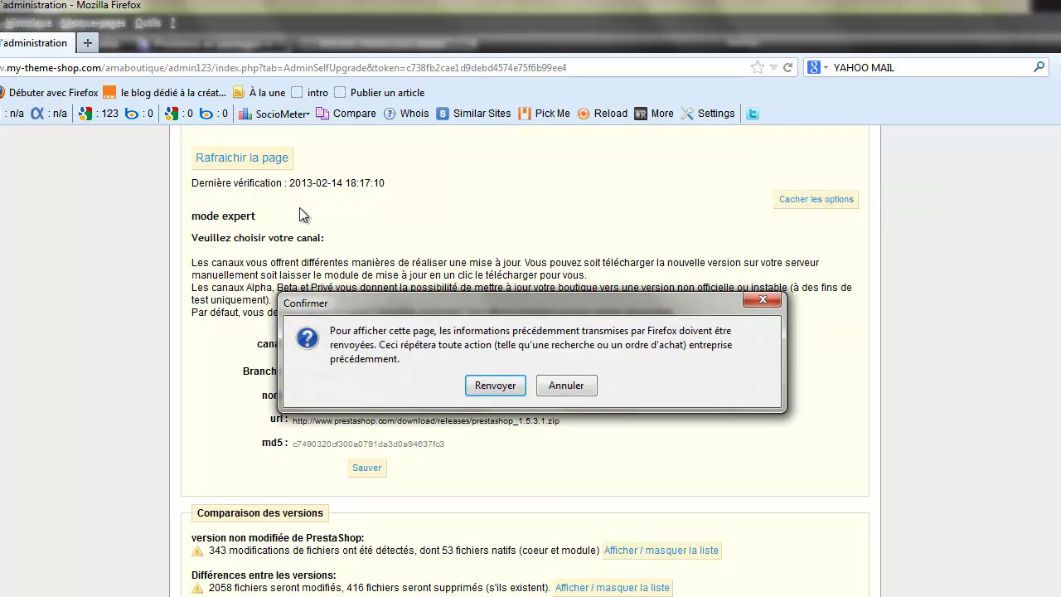
Step: Resend the form to reload the upgrade page, now targeting 1.5.3 stable with 1643 files to change
{"action": "left_click", "coordinate": [497, 385]}
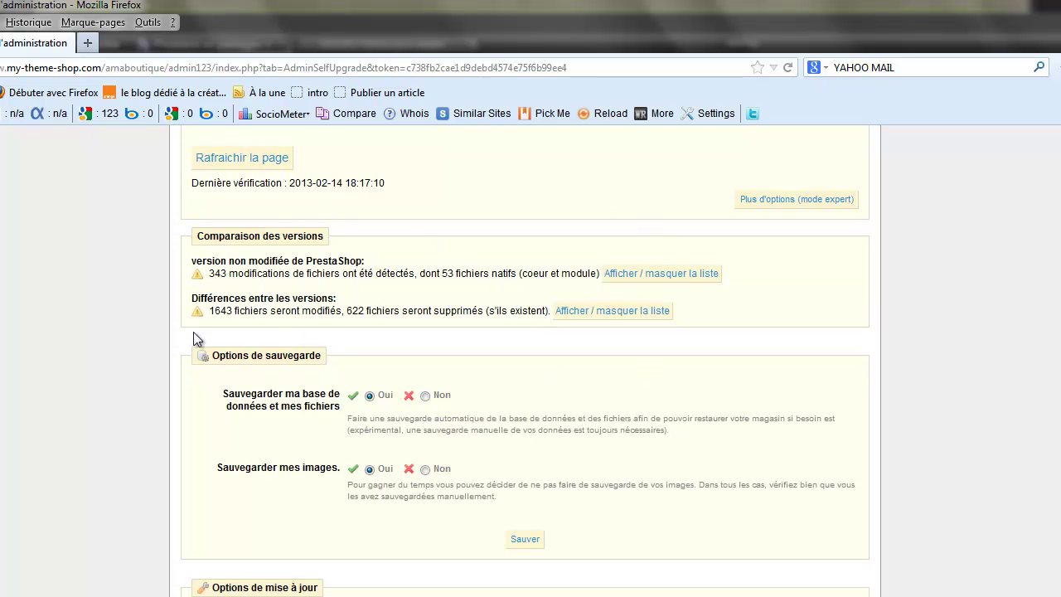
{"action": "scroll", "coordinate": [193, 331], "scroll_direction": "up", "scroll_amount": 3}
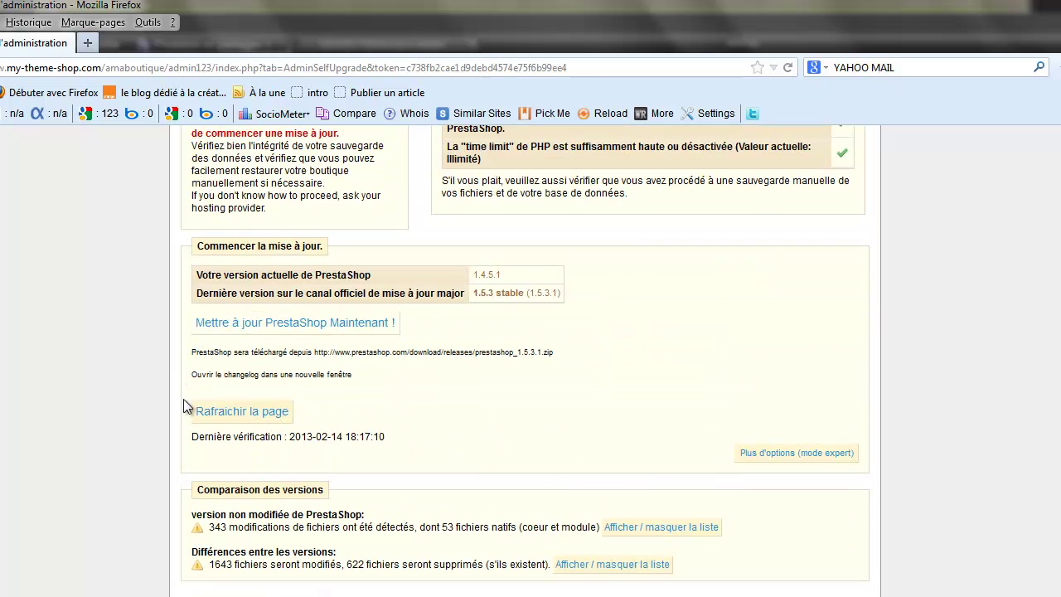
{"action": "scroll", "coordinate": [183, 399], "scroll_direction": "down", "scroll_amount": 1}
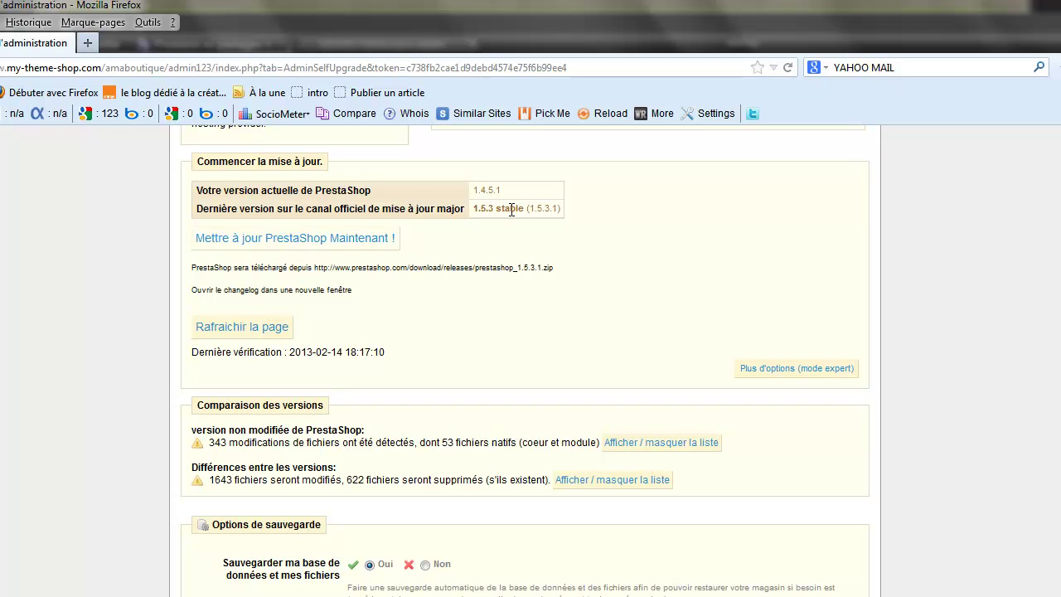
{"action": "scroll", "coordinate": [511, 208], "scroll_direction": "down", "scroll_amount": 3}
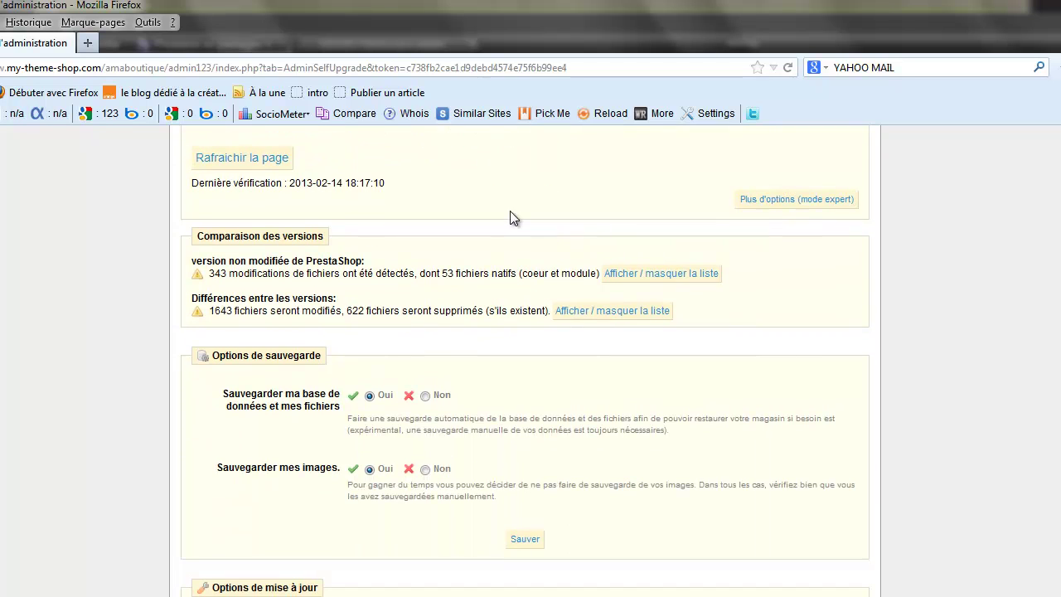
{"action": "scroll", "coordinate": [507, 215], "scroll_direction": "down", "scroll_amount": 4}
{"action": "scroll", "coordinate": [499, 225], "scroll_direction": "up", "scroll_amount": 2}
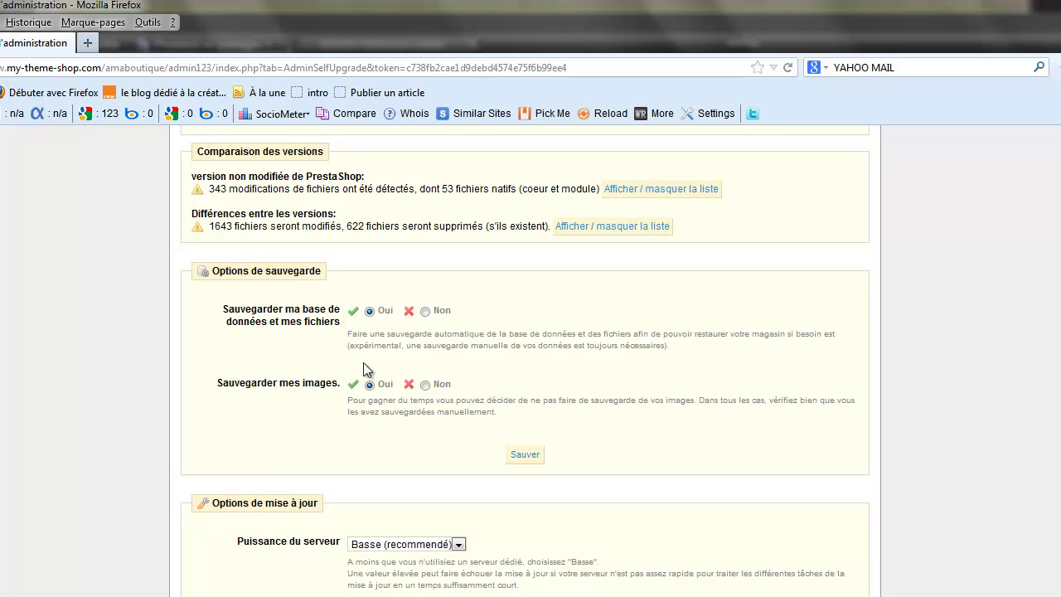
{"action": "scroll", "coordinate": [362, 384], "scroll_direction": "down", "scroll_amount": 4}
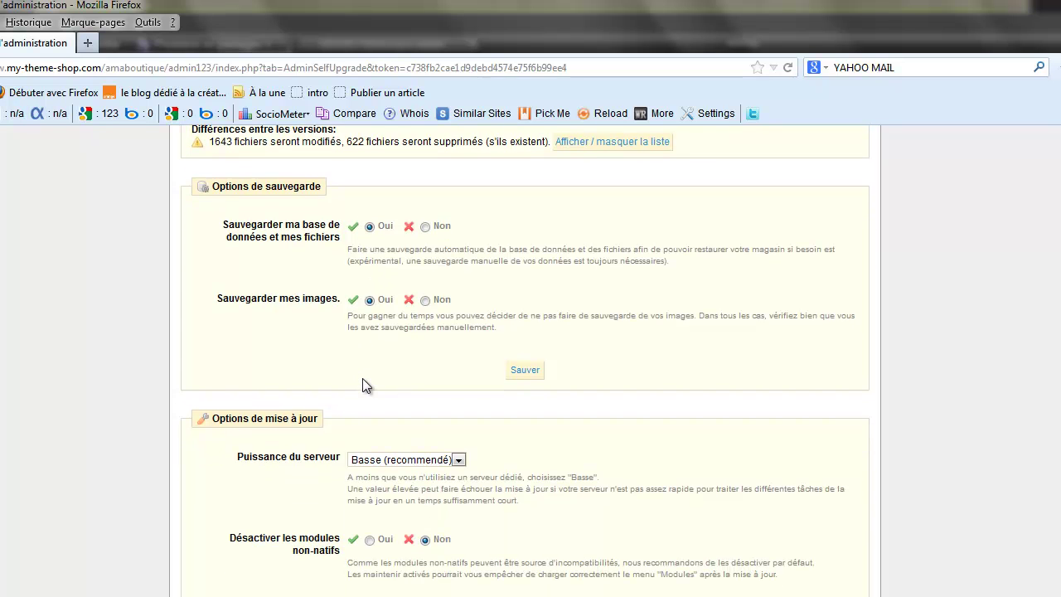
{"action": "scroll", "coordinate": [363, 382], "scroll_direction": "down", "scroll_amount": 2}
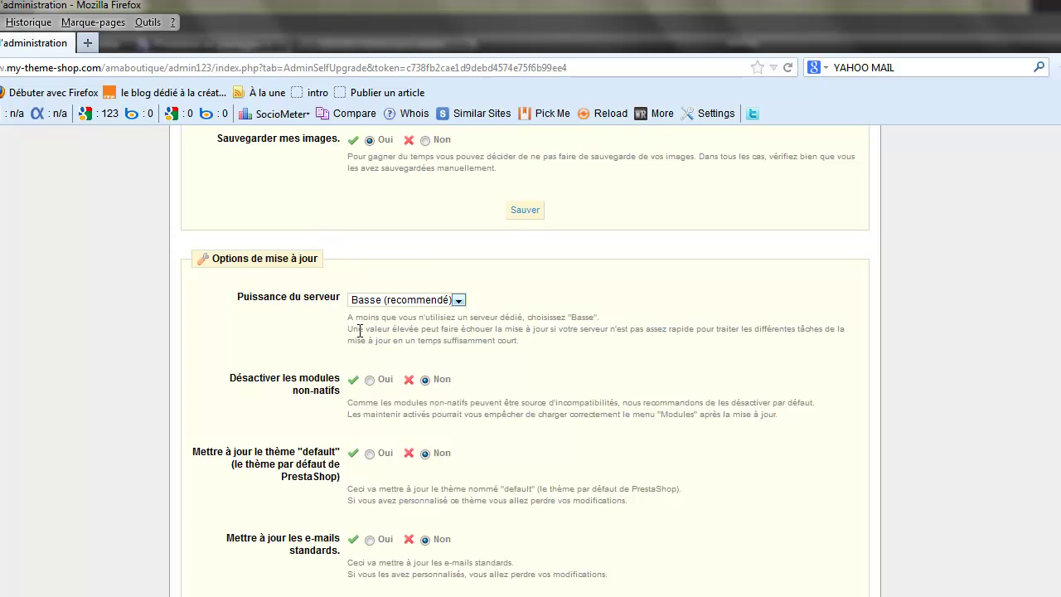
Step: Keep server power at Basse, deactivate non-native modules, leave standard e-mail updating off, and save
{"action": "left_click", "coordinate": [458, 302]}
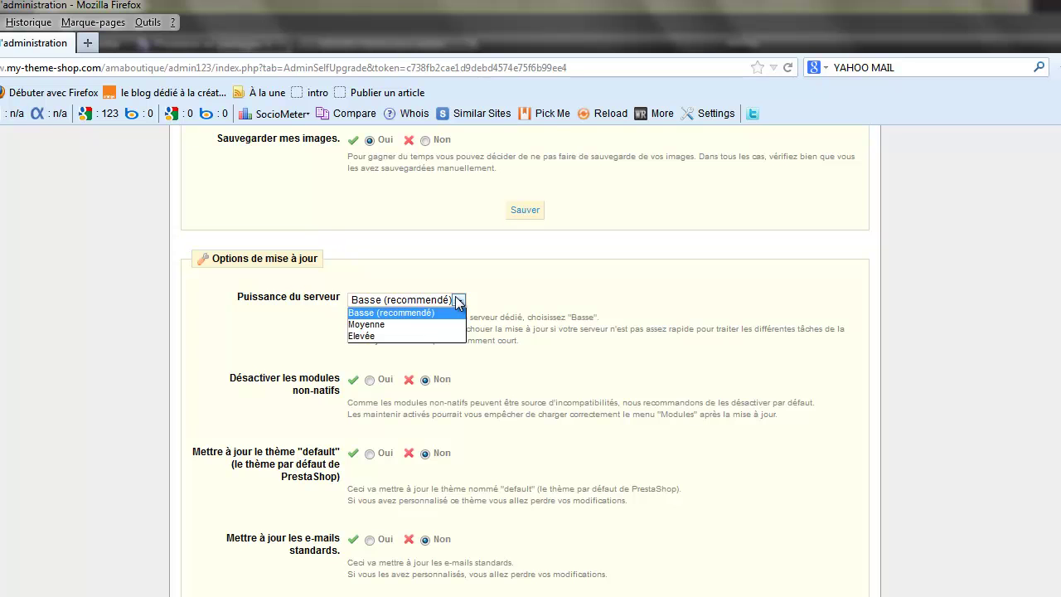
{"action": "left_click", "coordinate": [369, 312]}
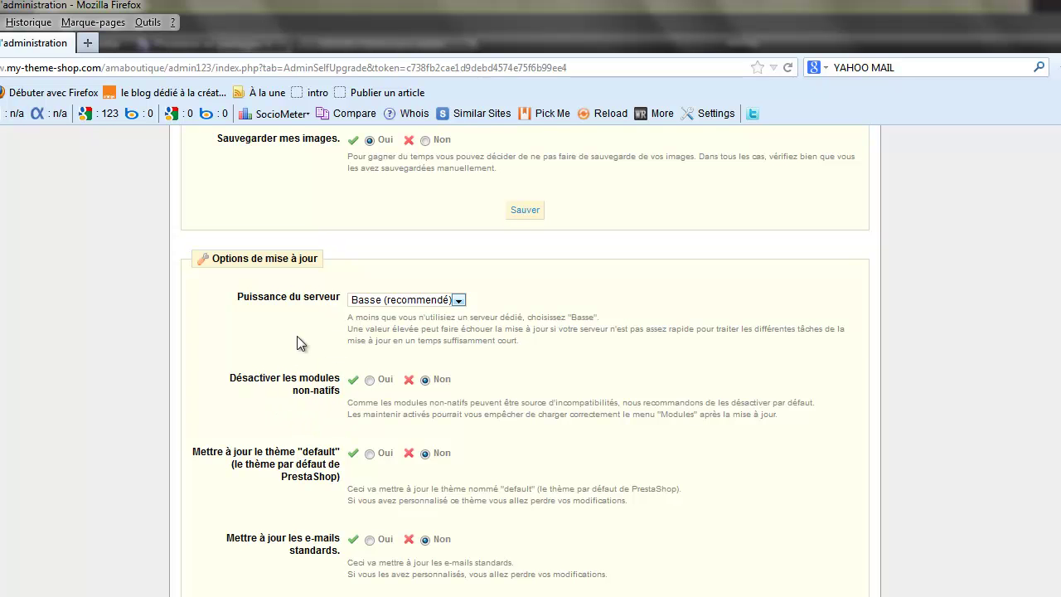
{"action": "left_click", "coordinate": [369, 380]}
{"action": "left_click", "coordinate": [370, 540]}
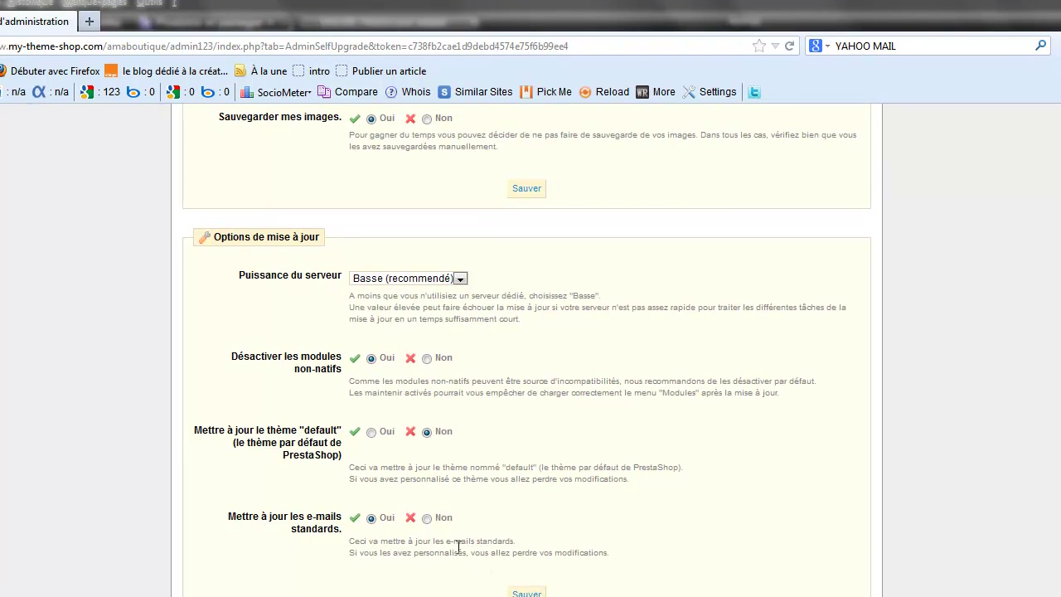
{"action": "left_click", "coordinate": [427, 518]}
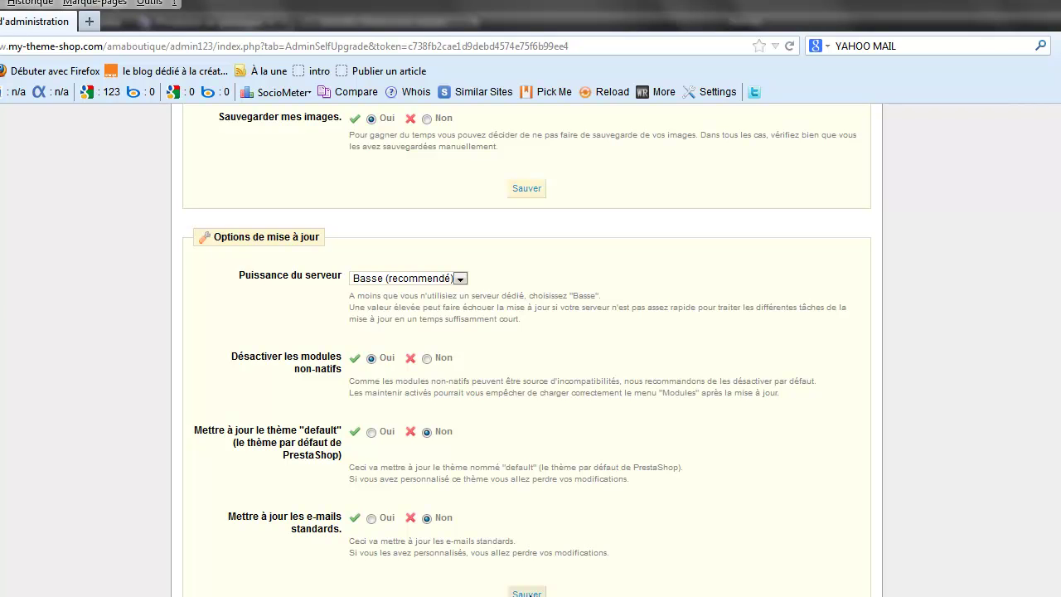
{"action": "left_click", "coordinate": [530, 595]}
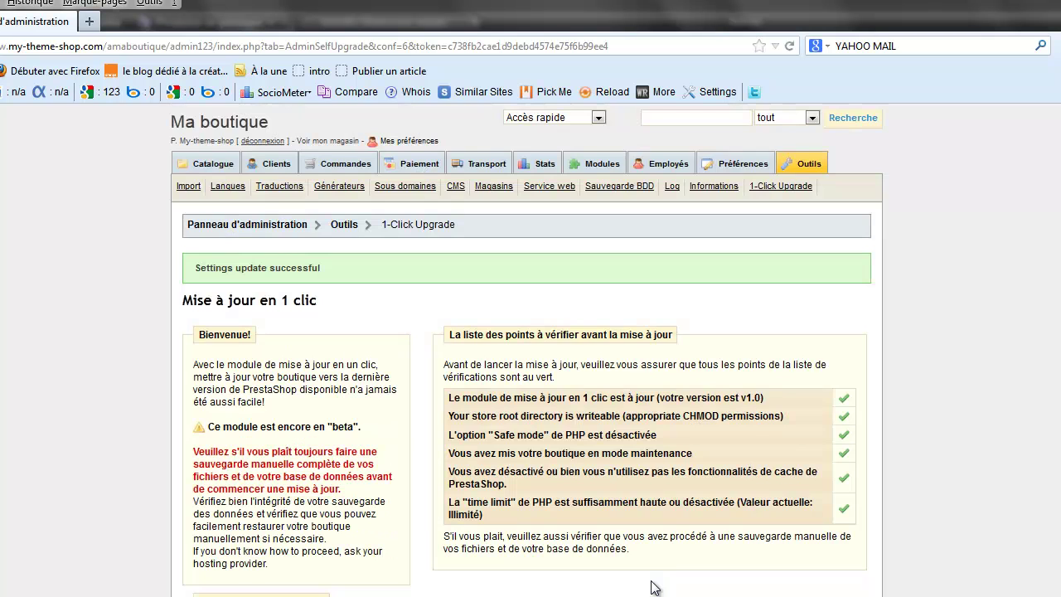
Step: Scroll down to the 'Commencer la mise à jour' section comparing 1.4.5.1 with 1.5.3 stable
{"action": "scroll", "coordinate": [651, 587], "scroll_direction": "down", "scroll_amount": 5}
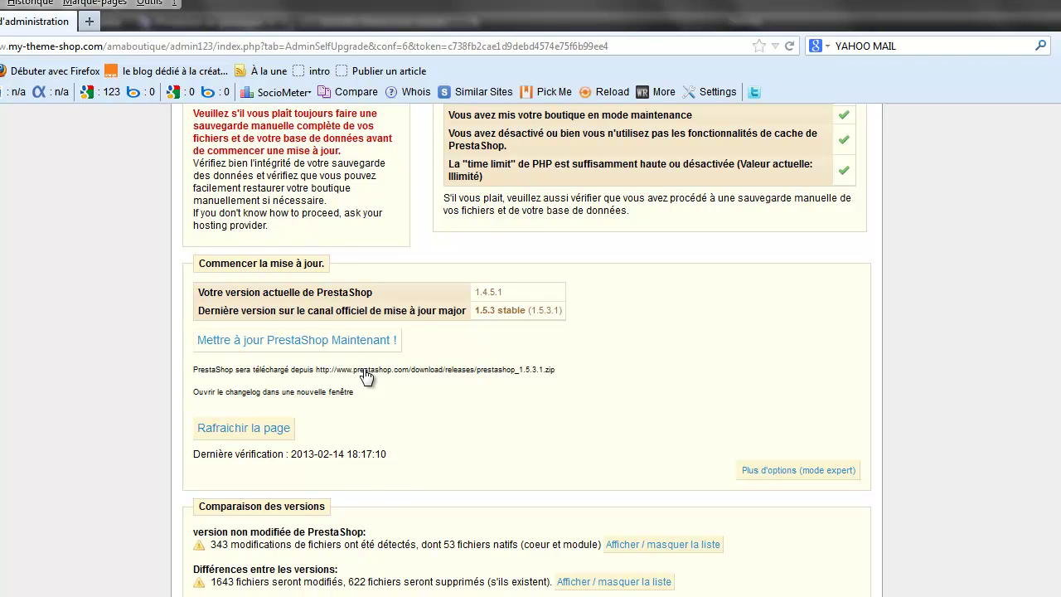
Step: Launch the upgrade to PrestaShop 1.5.3 and watch the log until it reports 'Mise à jour terminée'
{"action": "left_click", "coordinate": [315, 343]}
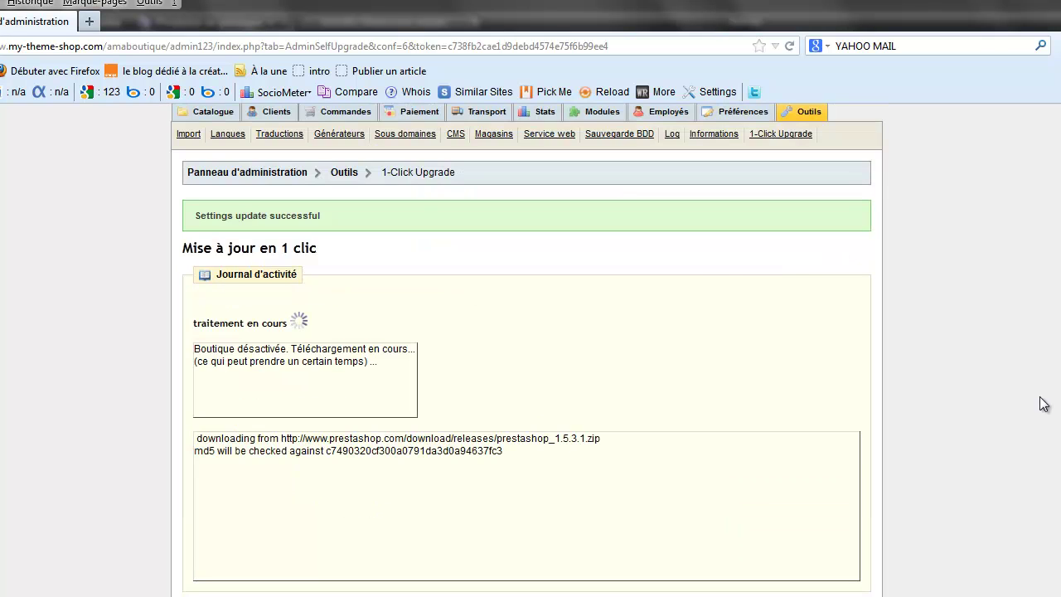
{"action": "scroll", "coordinate": [1042, 402], "scroll_direction": "up", "scroll_amount": 1}
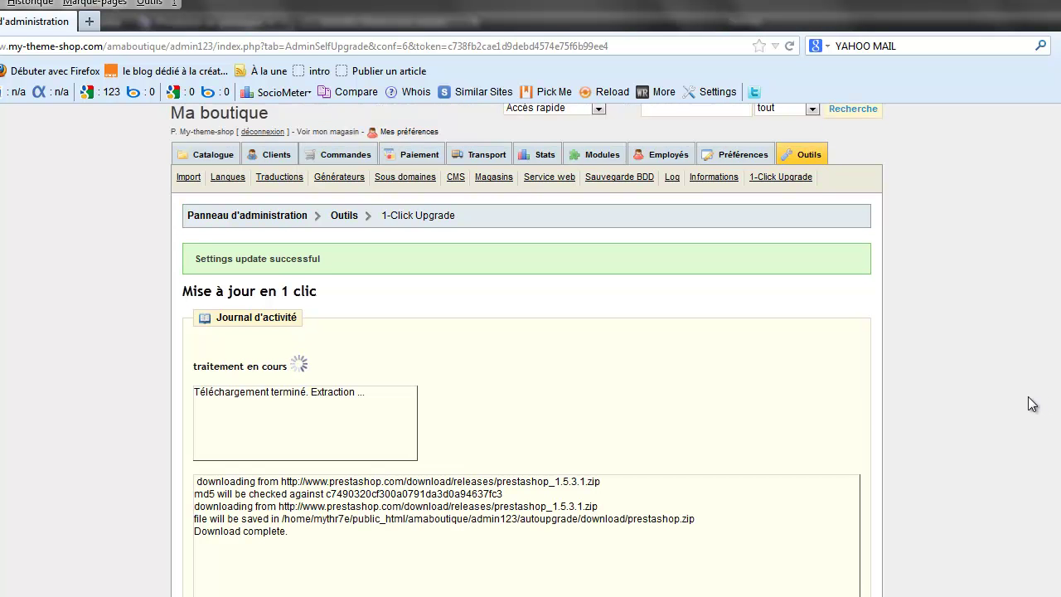
{"action": "scroll", "coordinate": [1032, 404], "scroll_direction": "down", "scroll_amount": 1}
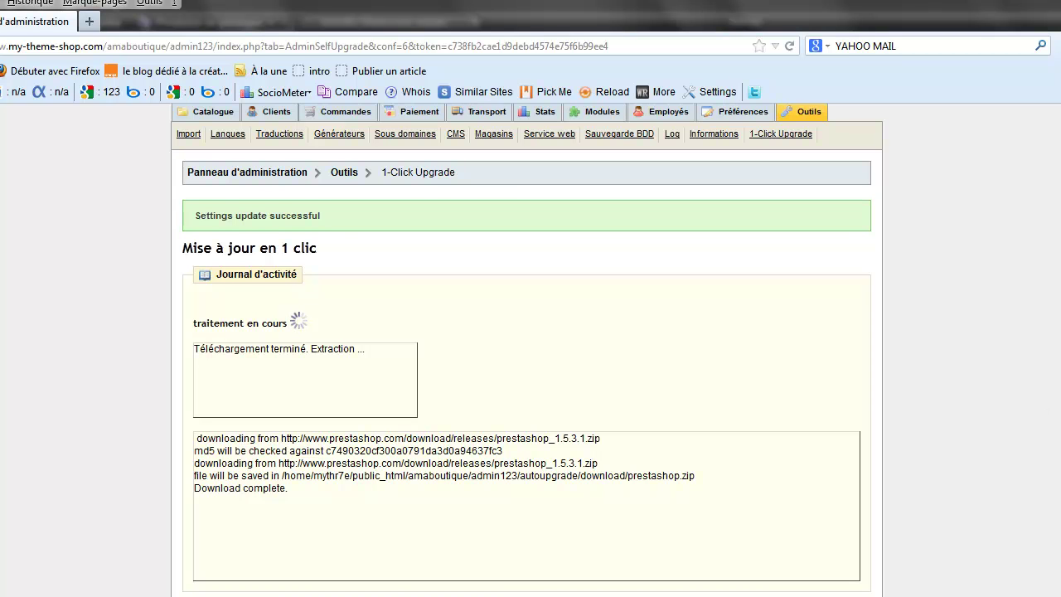
{"action": "scroll", "coordinate": [1051, 586], "scroll_direction": "up", "scroll_amount": 1}
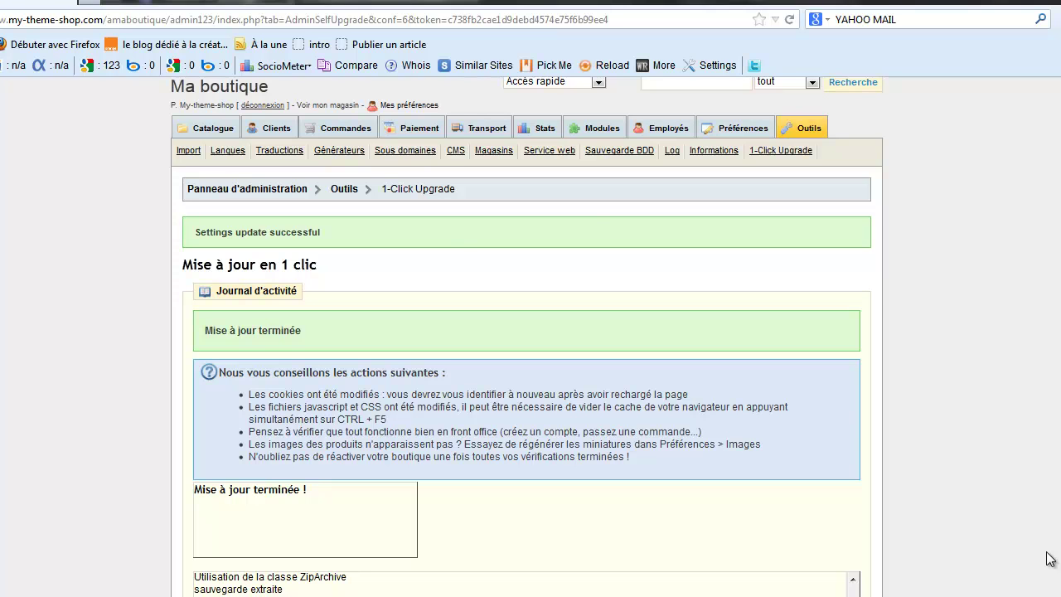
Step: View the storefront's maintenance notice, then edit the shop URL to reach the admin123 login page
{"action": "left_click", "coordinate": [249, 3]}
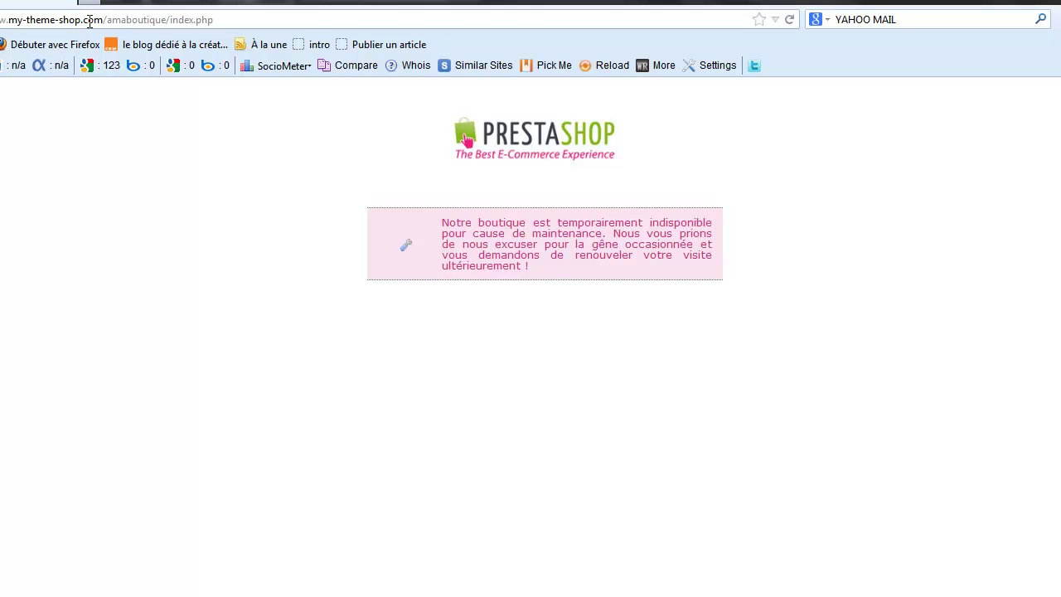
{"action": "left_click_drag", "start_coordinate": [103, 19], "coordinate": [2, 19]}
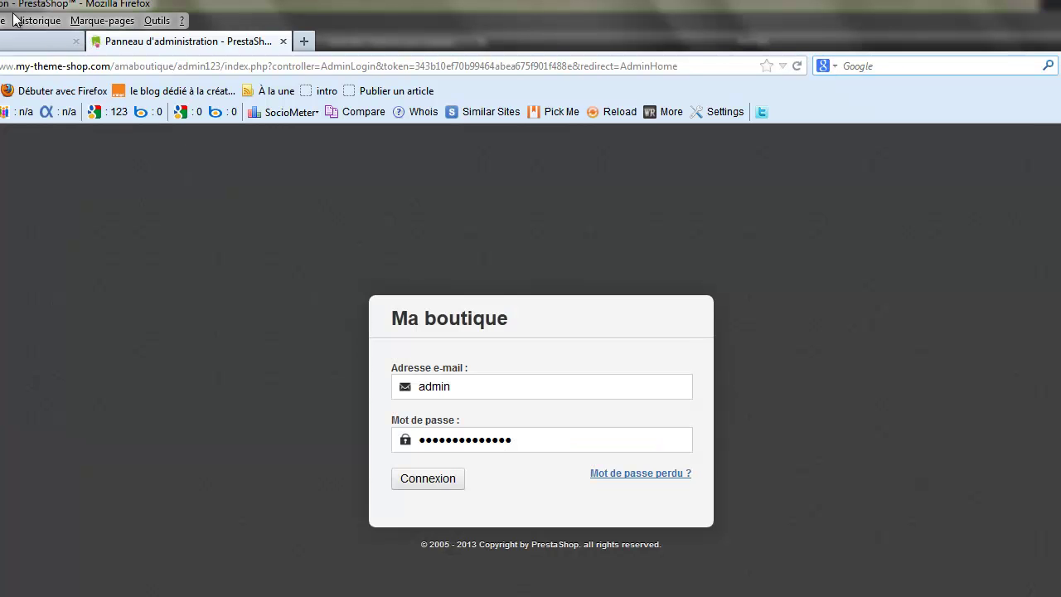
Step: Replace the login with the admin e-mail address, retype the password, and sign in to Tableau de bord
{"action": "left_click", "coordinate": [2, 590]}
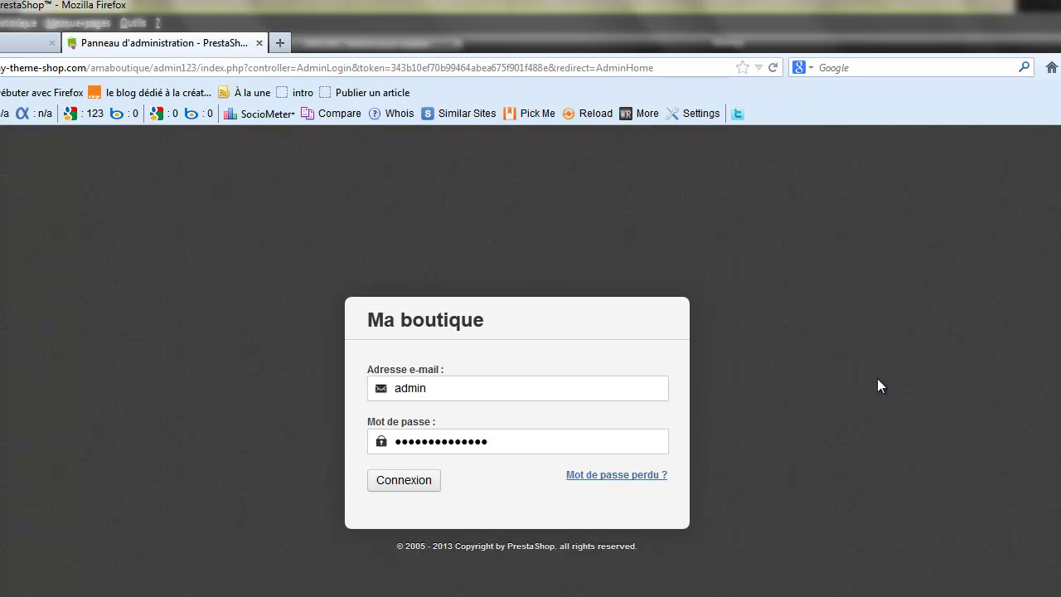
{"action": "left_click", "coordinate": [464, 393]}
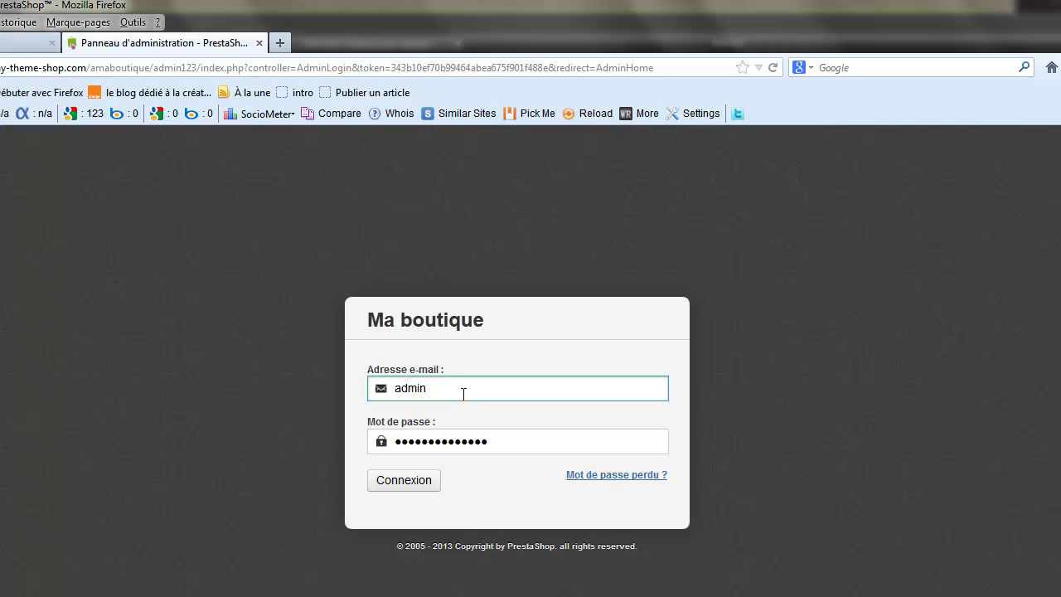
{"action": "key", "text": "BackSpace"}
{"action": "key", "text": "BackSpace"}
{"action": "key", "text": "BackSpace"}
{"action": "key", "text": "BackSpace"}
{"action": "key", "text": "BackSpace"}
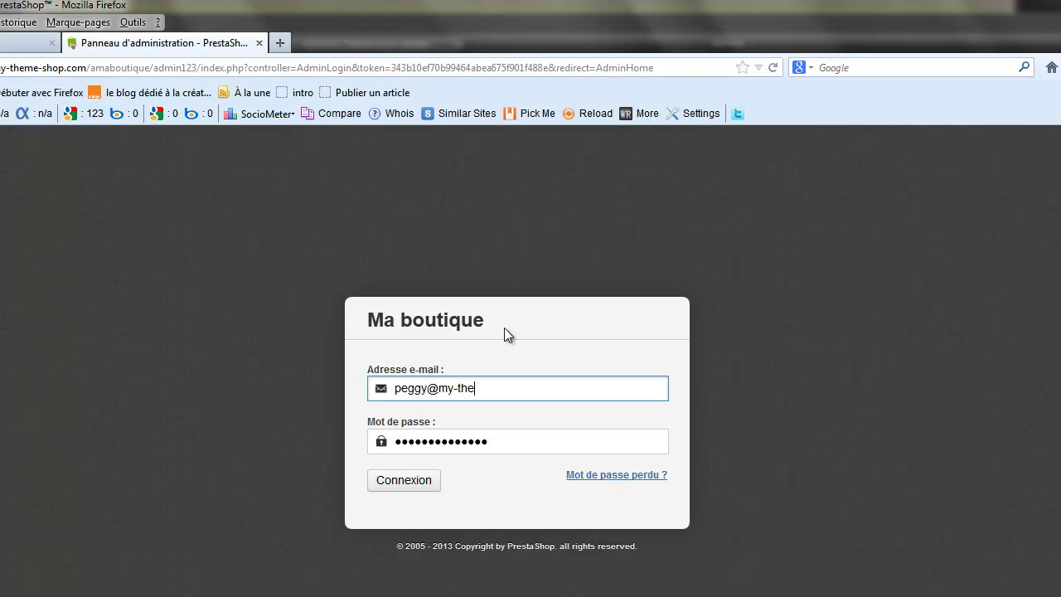
{"action": "left_click_drag", "start_coordinate": [487, 441], "coordinate": [381, 439]}
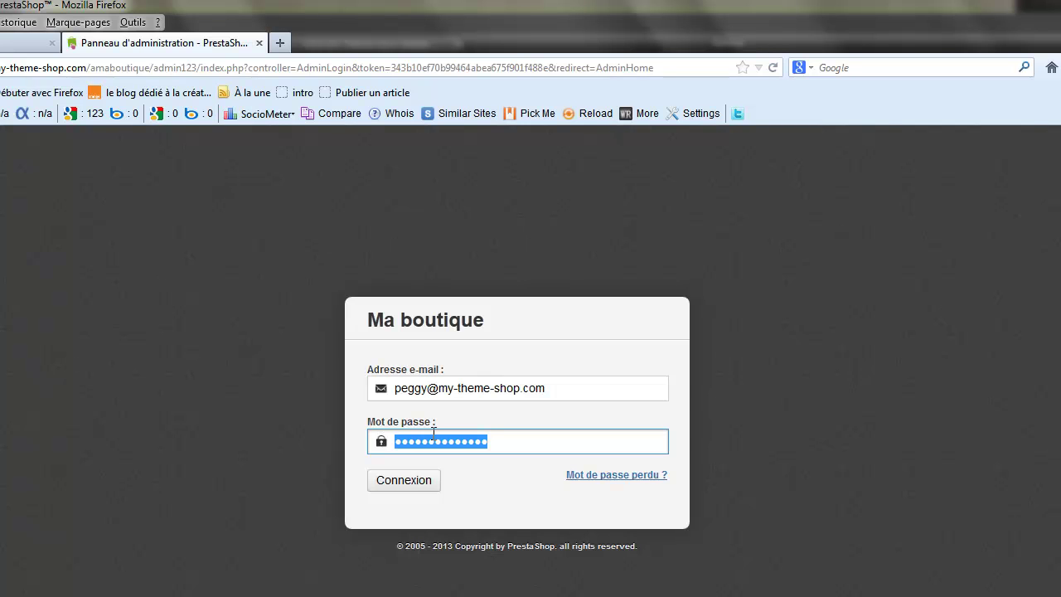
{"action": "type", "text": "••••••"}
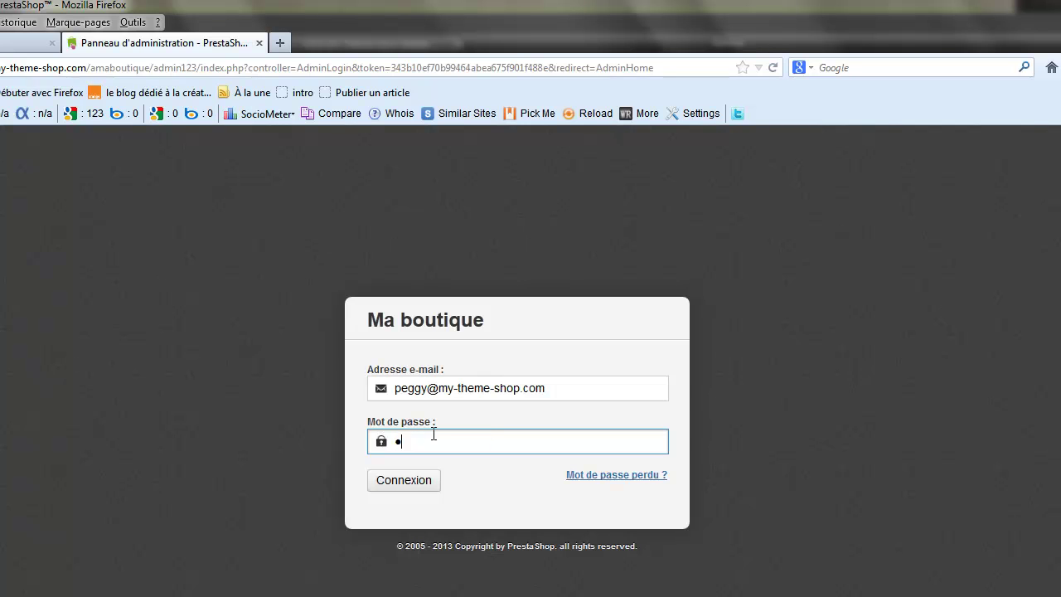
{"action": "type", "text": "••••••"}
{"action": "left_click", "coordinate": [408, 480]}
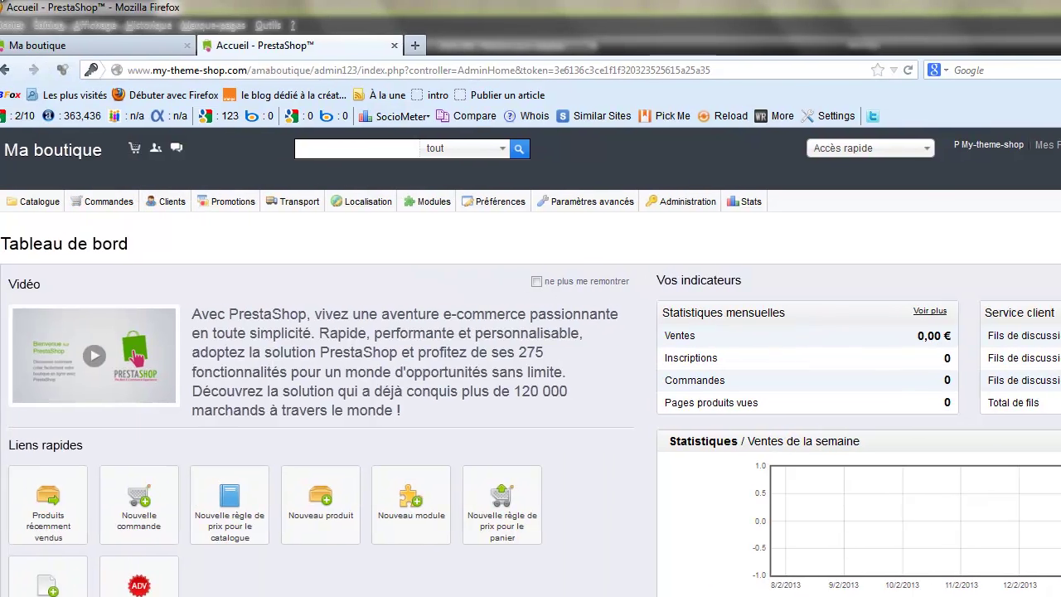
{"action": "mouse_move", "coordinate": [46, 209]}
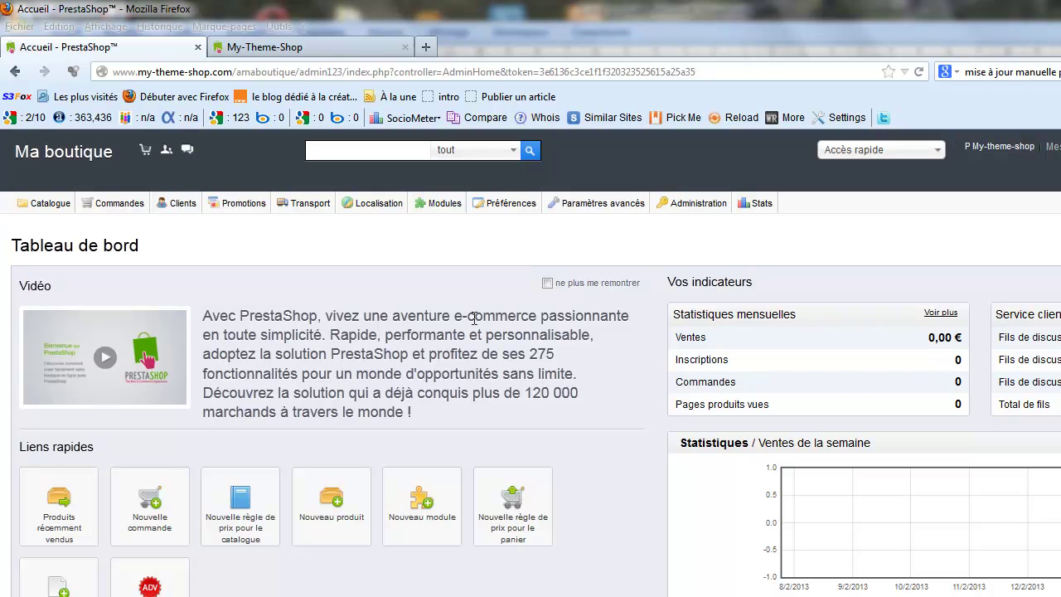
{"action": "left_click", "coordinate": [282, 47]}
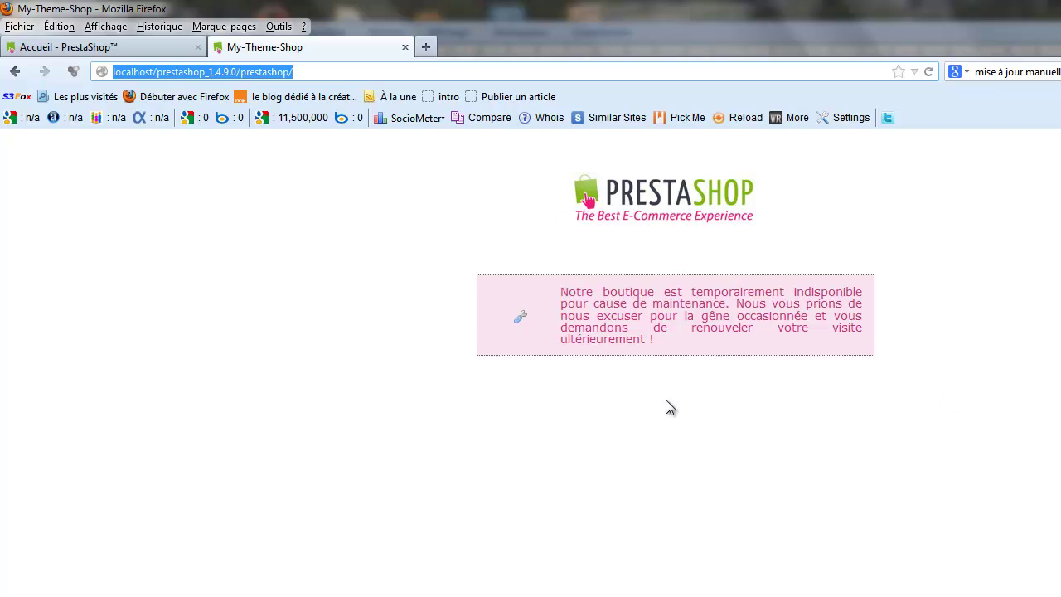
{"action": "left_click", "coordinate": [55, 48]}
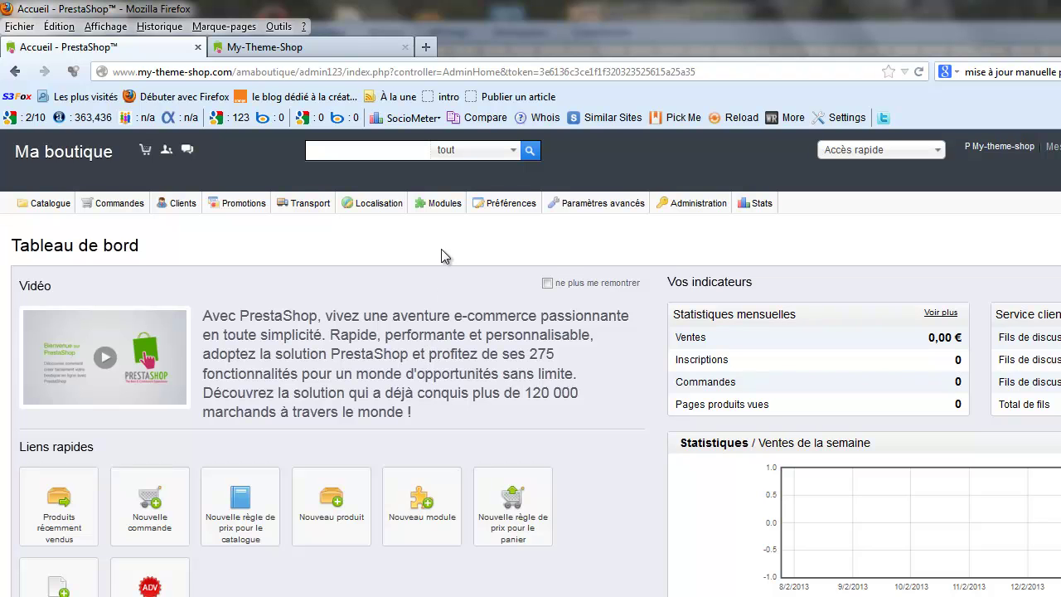
Step: In Préférences > Maintenance, add your own IP to the maintenance IP list and save
{"action": "mouse_move", "coordinate": [508, 209]}
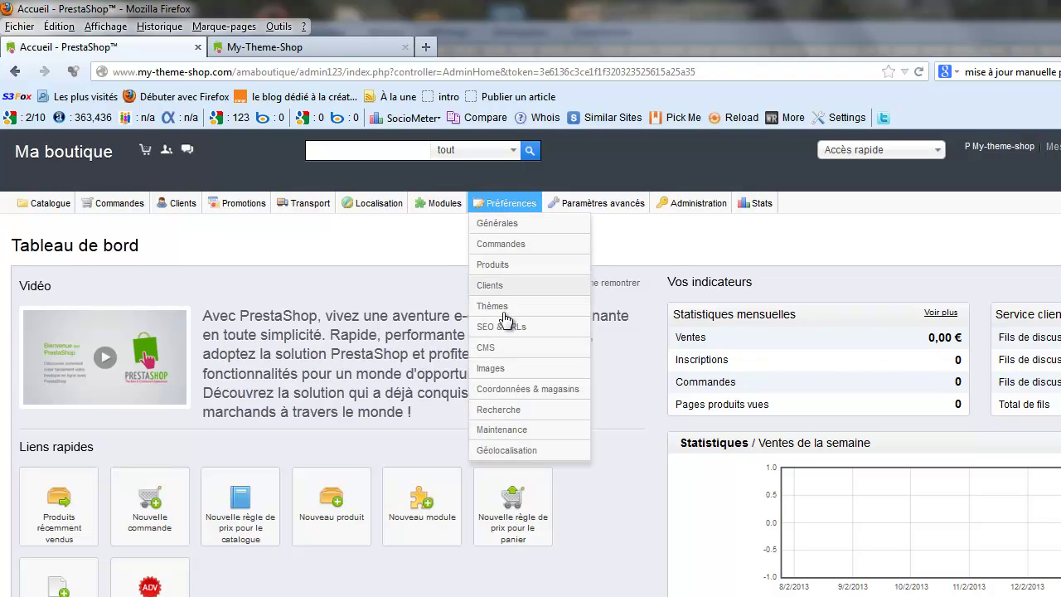
{"action": "left_click", "coordinate": [516, 431]}
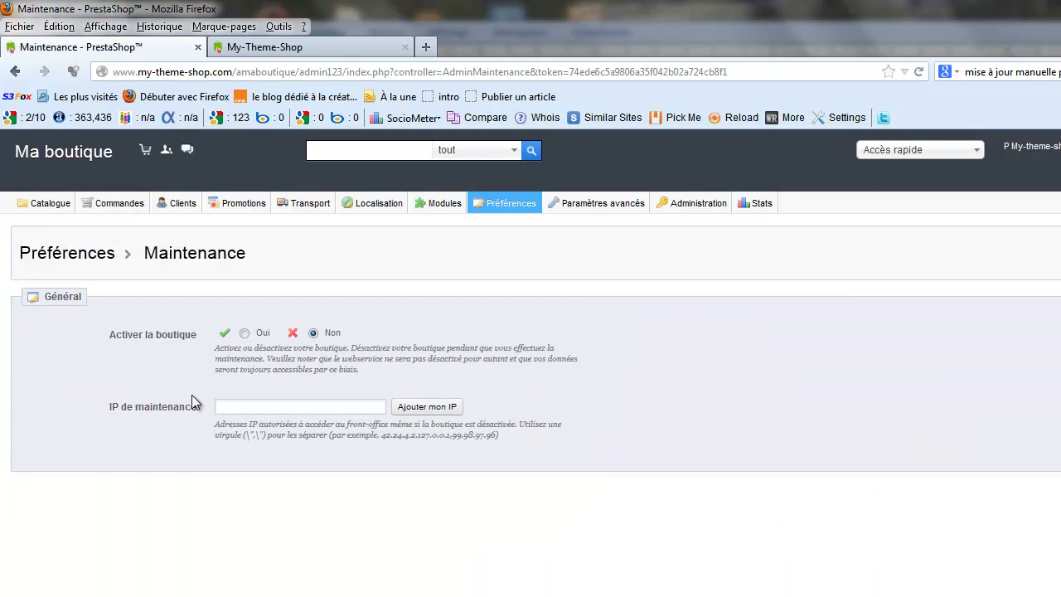
{"action": "left_click", "coordinate": [232, 407]}
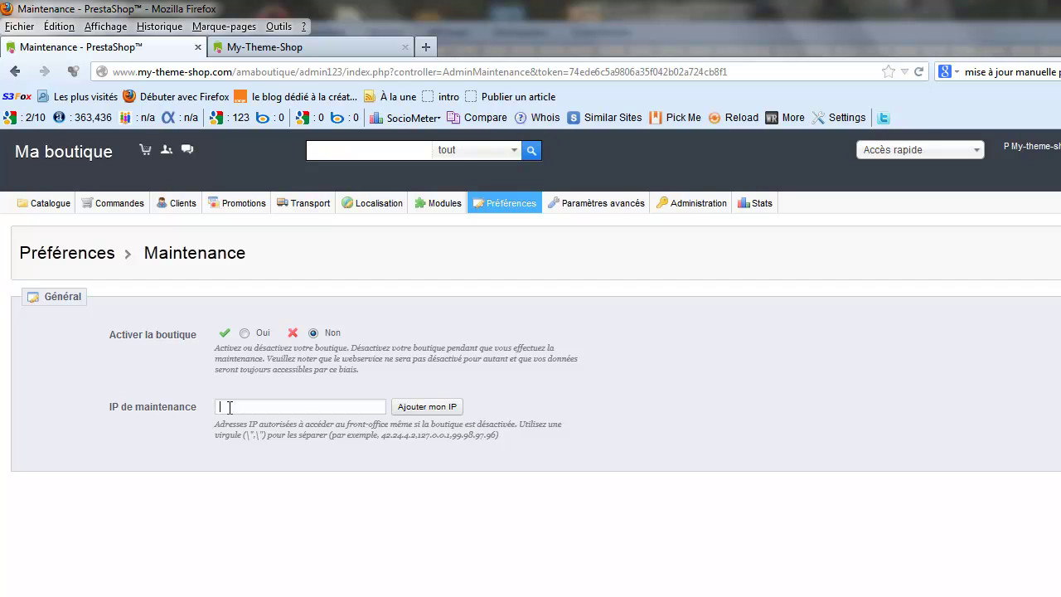
{"action": "left_click", "coordinate": [432, 412]}
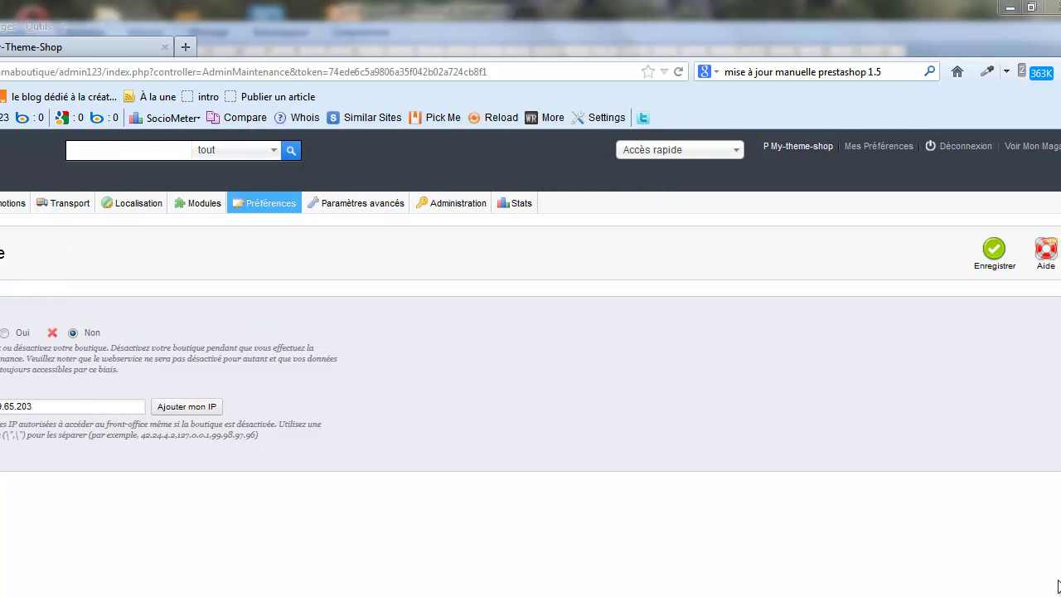
{"action": "left_click", "coordinate": [999, 253]}
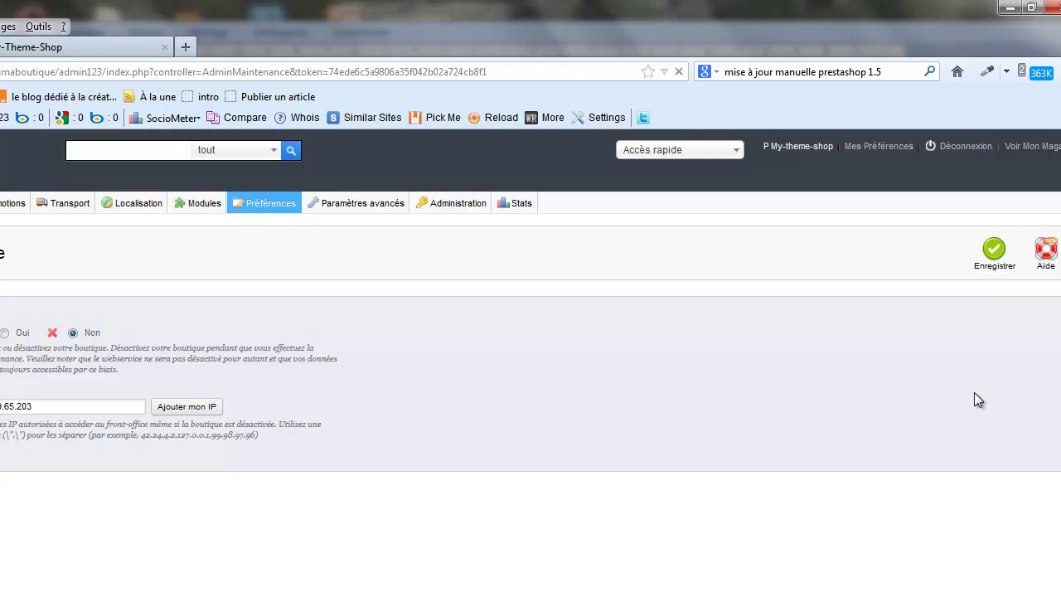